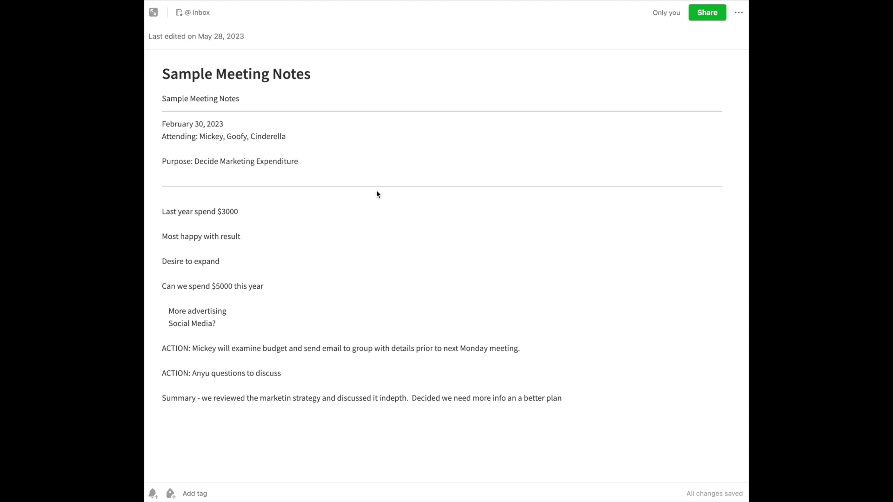
# Edit the Sample Meeting Notes body and launch AI Cleanup to bring up its beta introduction
pyautogui.click(381, 241)
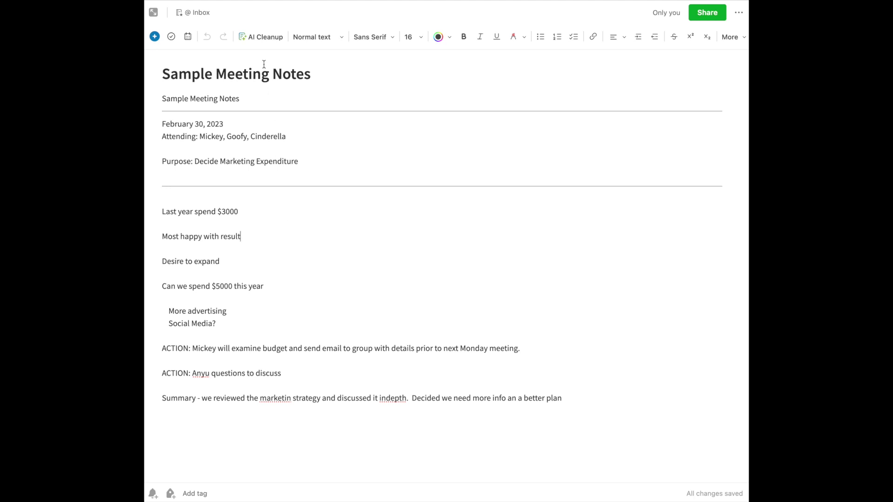
pyautogui.click(263, 38)
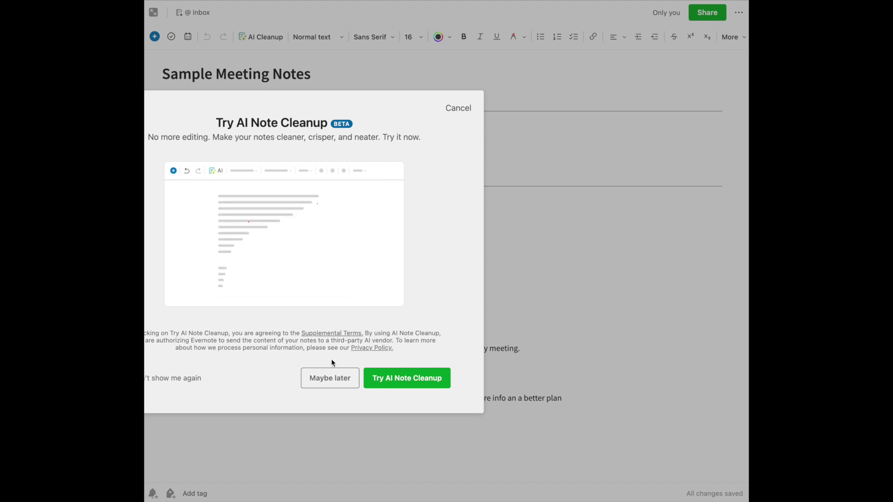
pyautogui.click(320, 337)
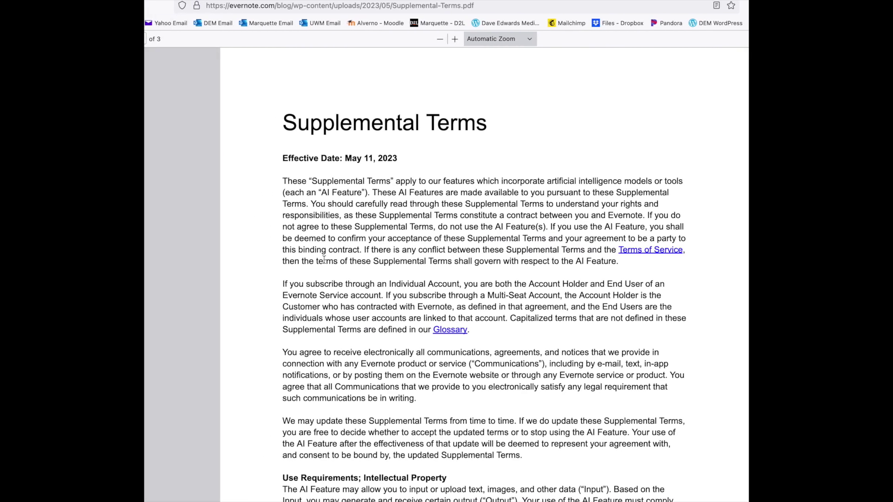
# Read through the AI Supplemental Terms PDF in Firefox, then minimise the browser
pyautogui.scroll(-4, 361, 286)
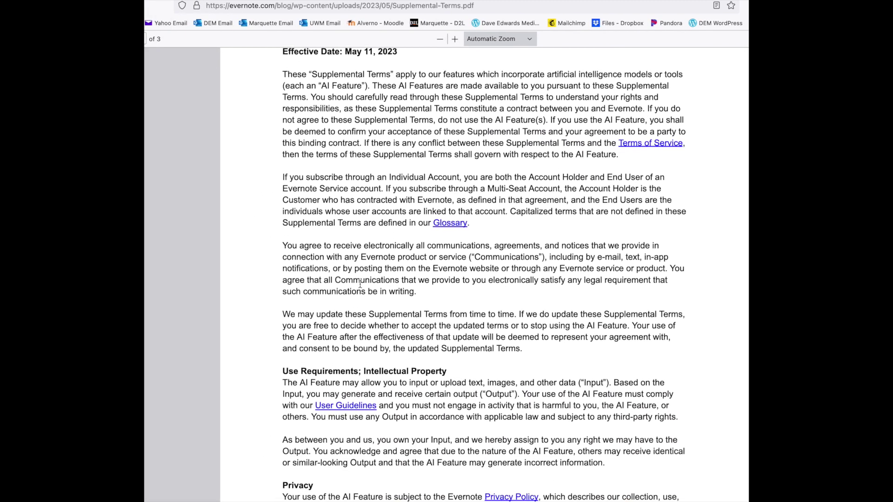
pyautogui.scroll(-6, 359, 284)
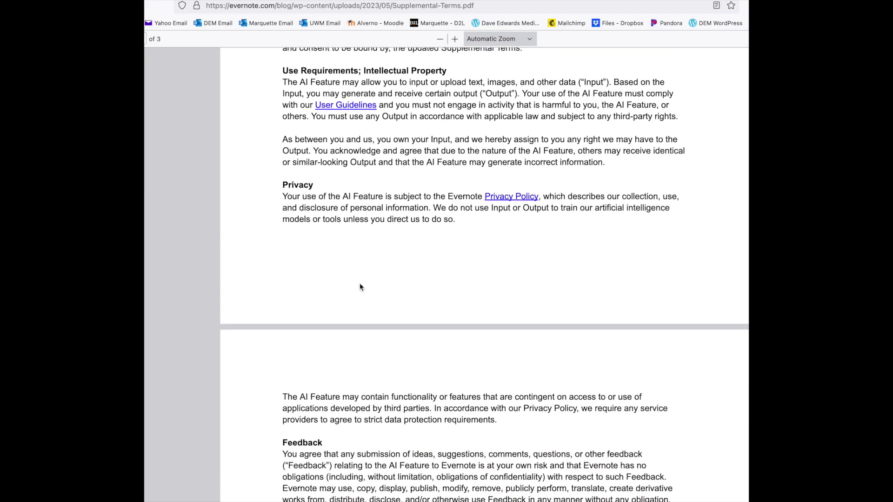
pyautogui.scroll(-4, 359, 284)
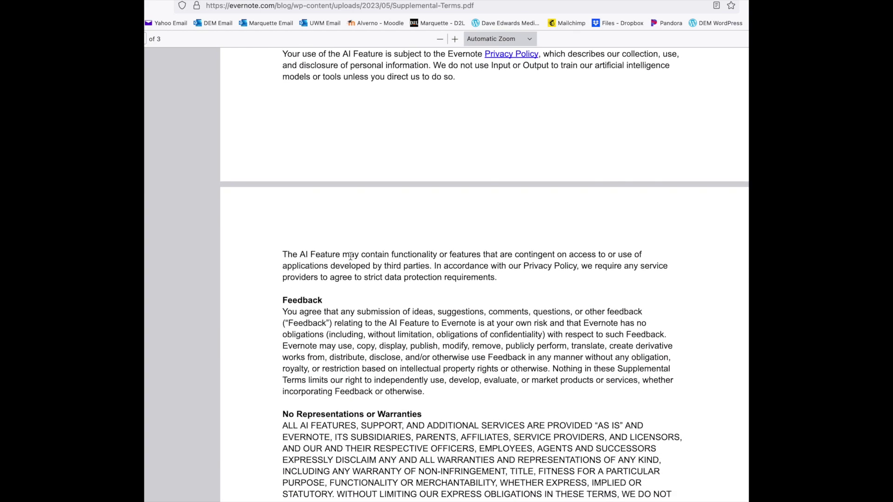
pyautogui.scroll(-9, 351, 258)
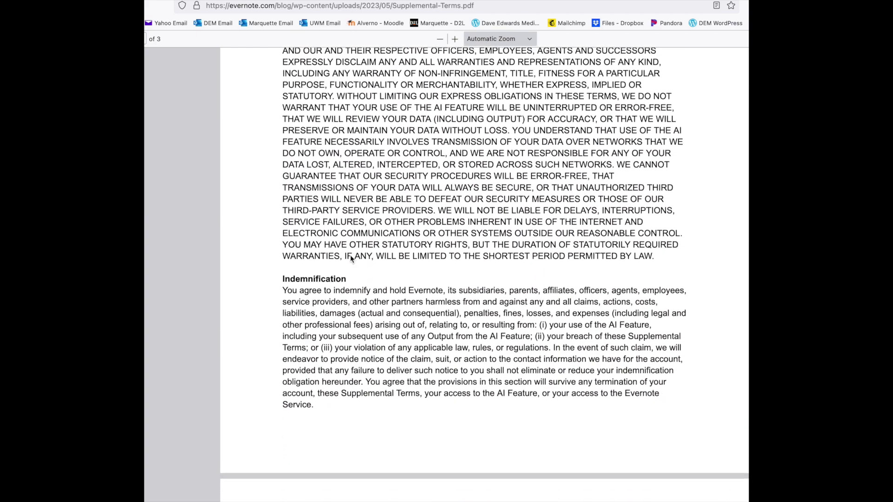
pyautogui.scroll(-5, 351, 259)
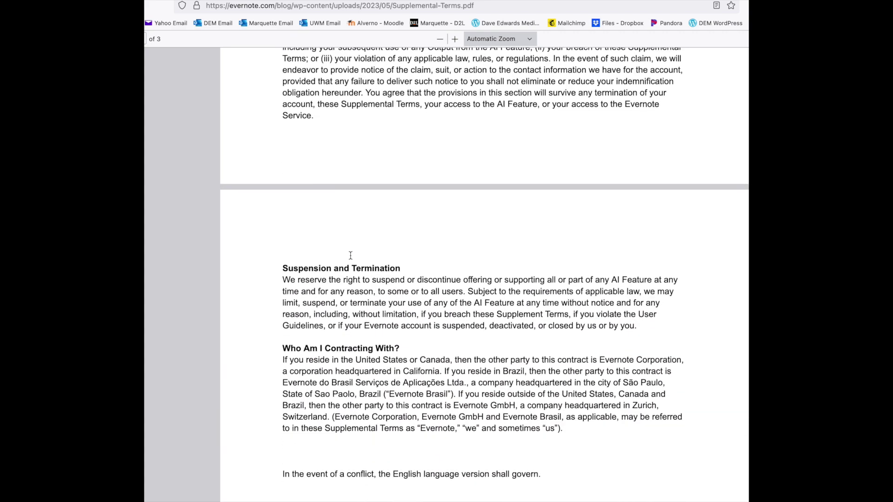
pyautogui.scroll(20, 350, 255)
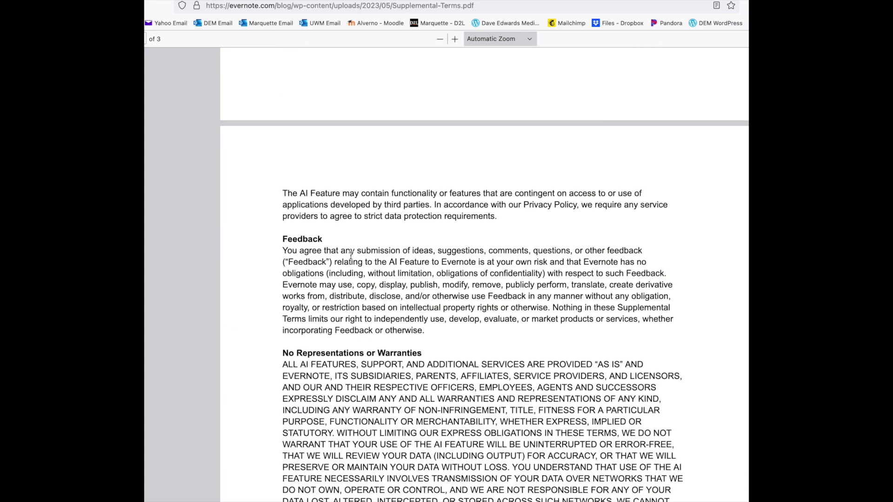
pyautogui.scroll(-2, 351, 256)
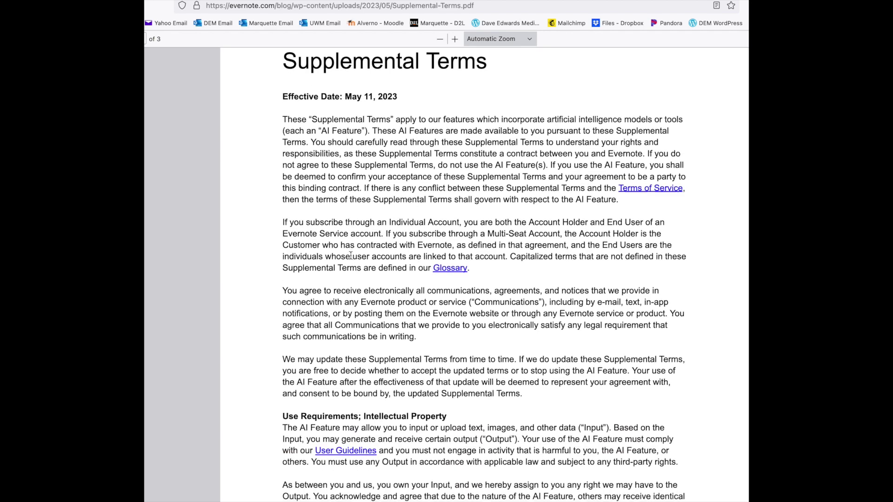
pyautogui.scroll(-3, 351, 259)
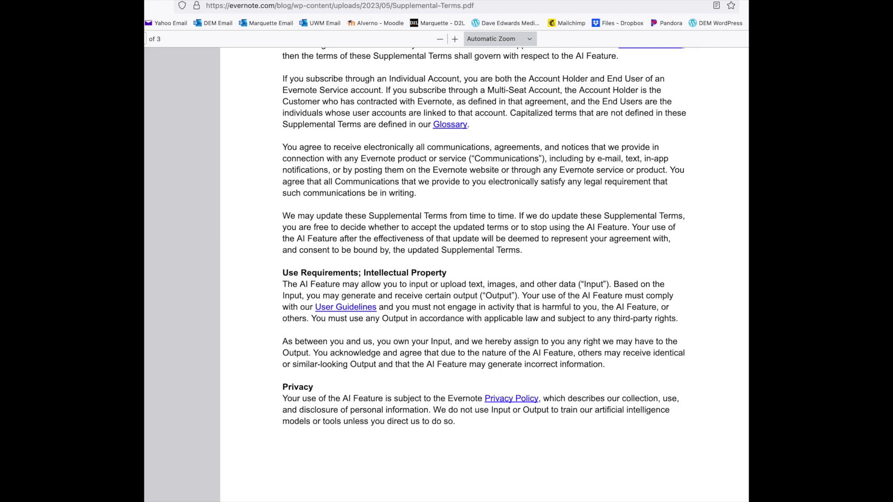
pyautogui.press('super+m')
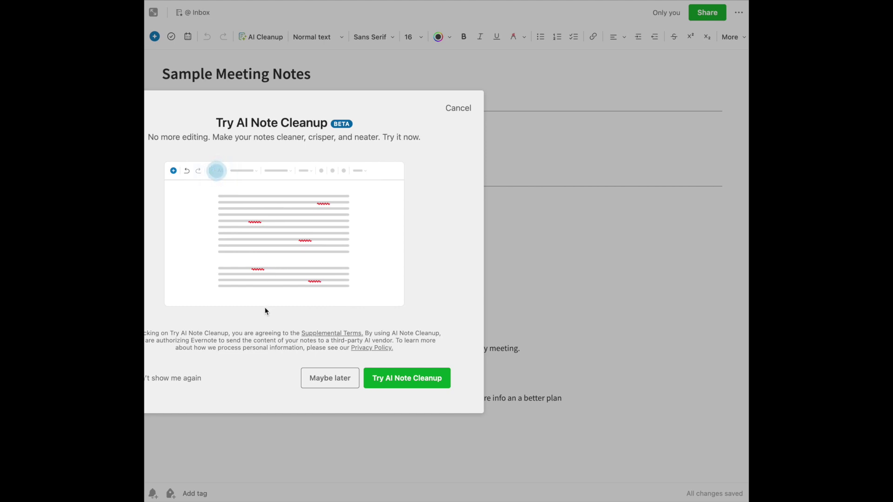
# Run AI Note Cleanup on the meeting notes to get bold labels, bulleted attendees and ideas
pyautogui.click(384, 379)
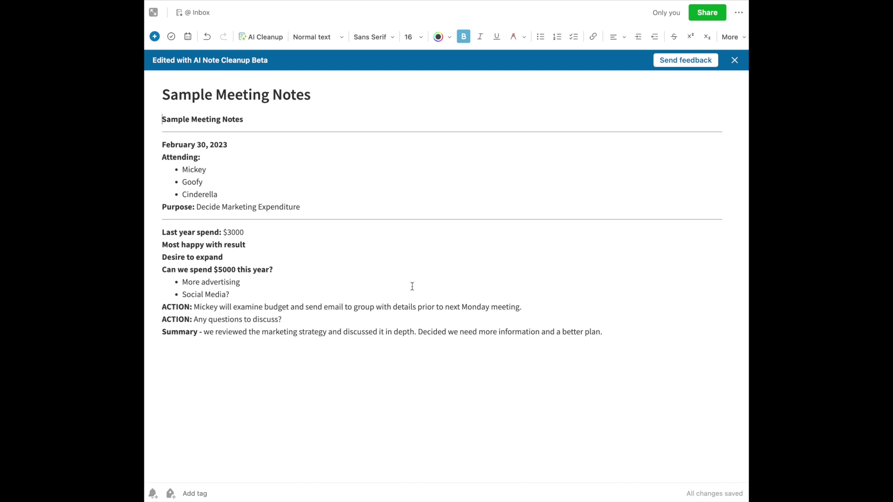
# Place the insertion point after 'Cinderella' in the cleaned meeting notes
pyautogui.click(408, 198)
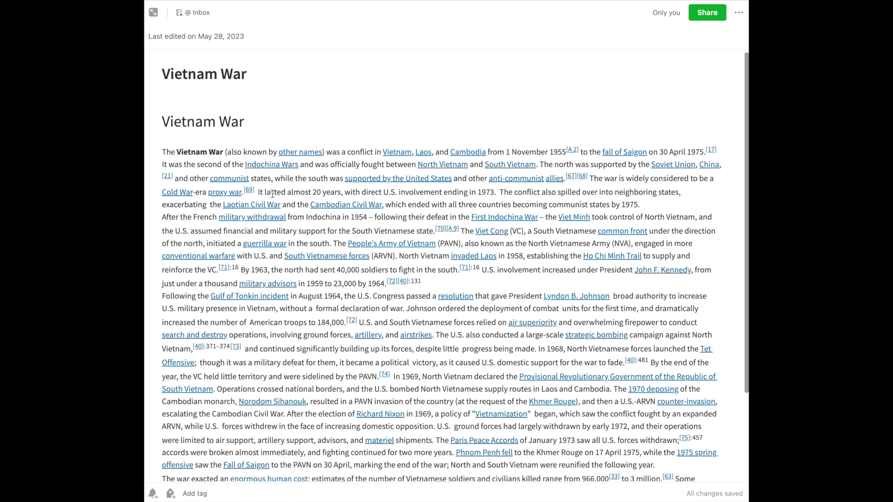
pyautogui.scroll(-3, 272, 195)
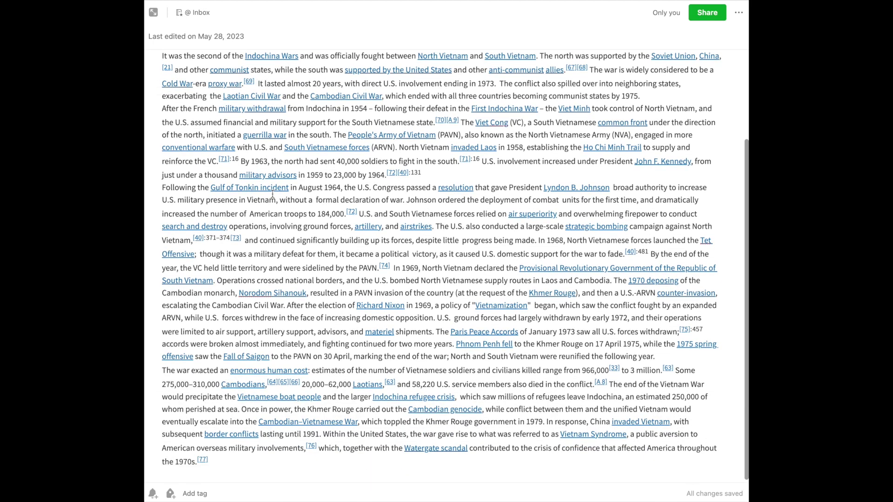
pyautogui.scroll(3, 272, 195)
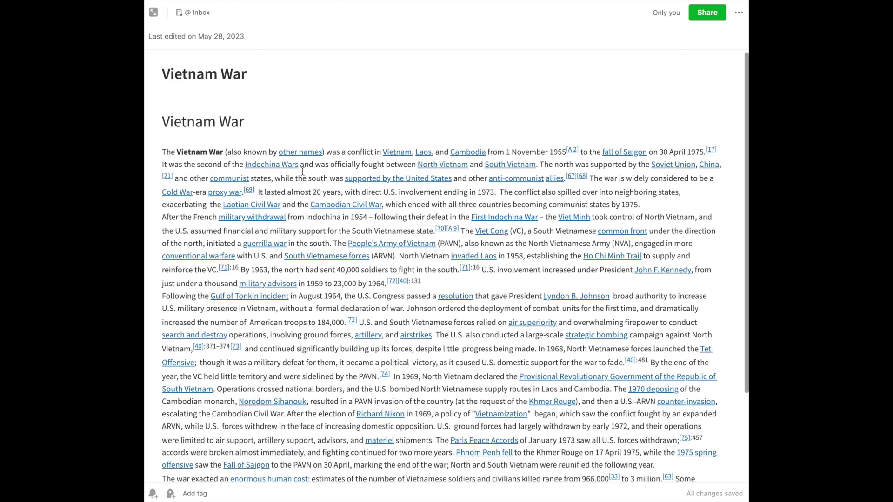
pyautogui.click(295, 117)
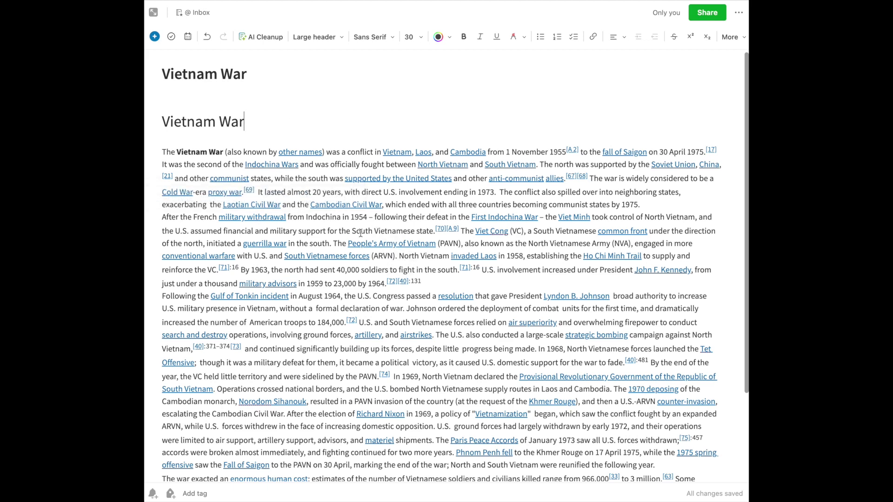
pyautogui.scroll(-3, 360, 233)
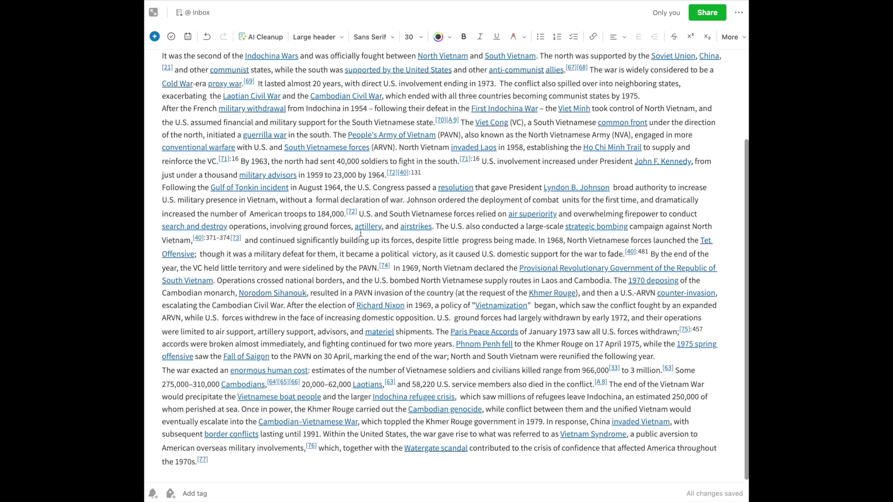
pyautogui.scroll(3, 361, 233)
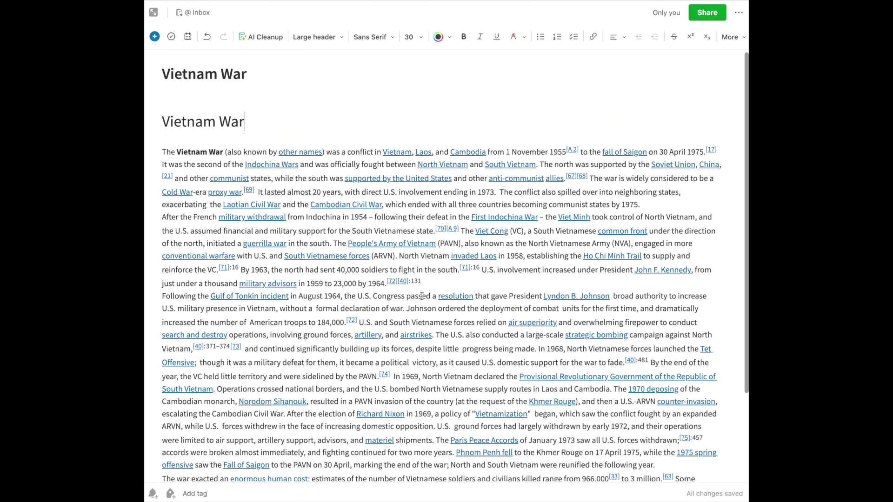
pyautogui.moveTo(393, 247)
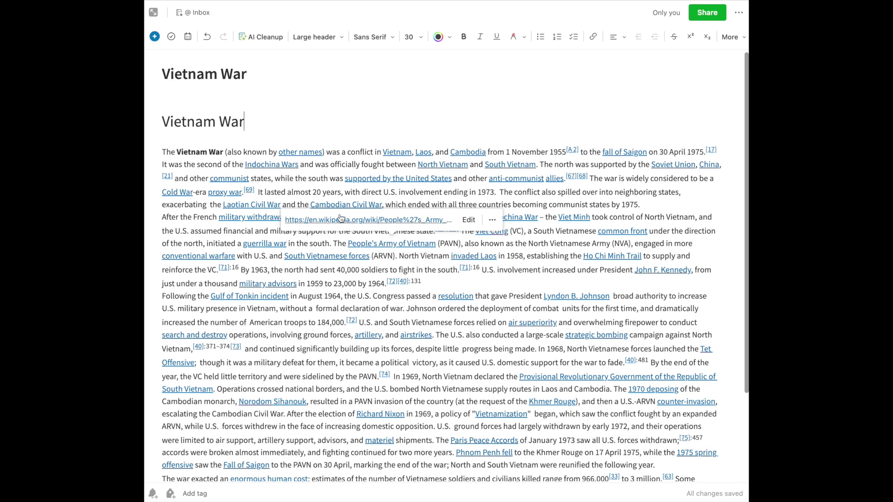
pyautogui.moveTo(289, 130)
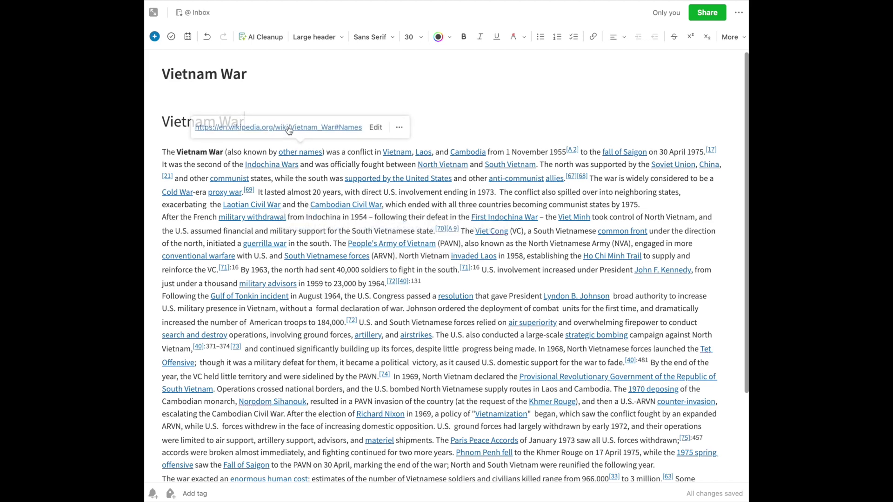
# Run AI Note Cleanup on the Vietnam War note and confirm it
pyautogui.click(275, 37)
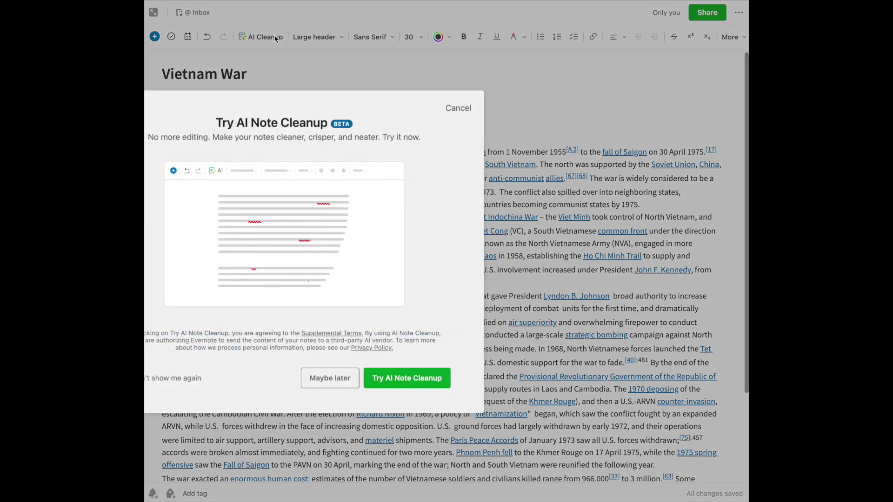
pyautogui.click(380, 378)
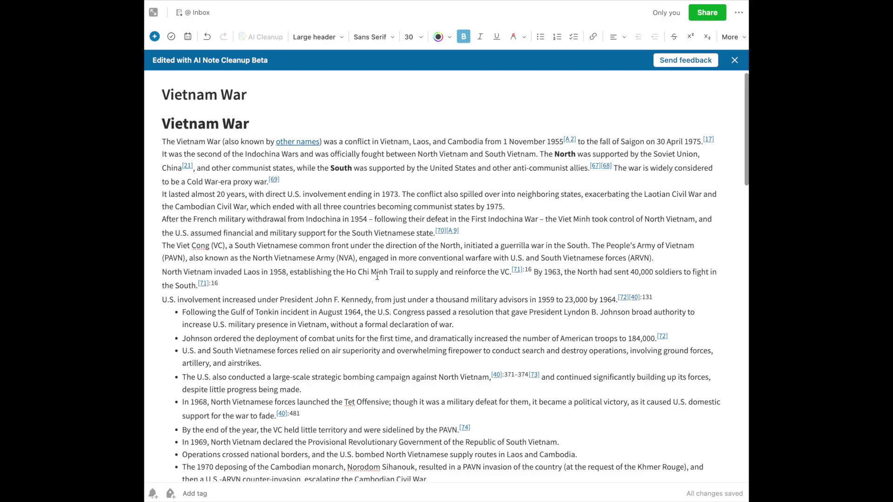
pyautogui.scroll(-3, 377, 276)
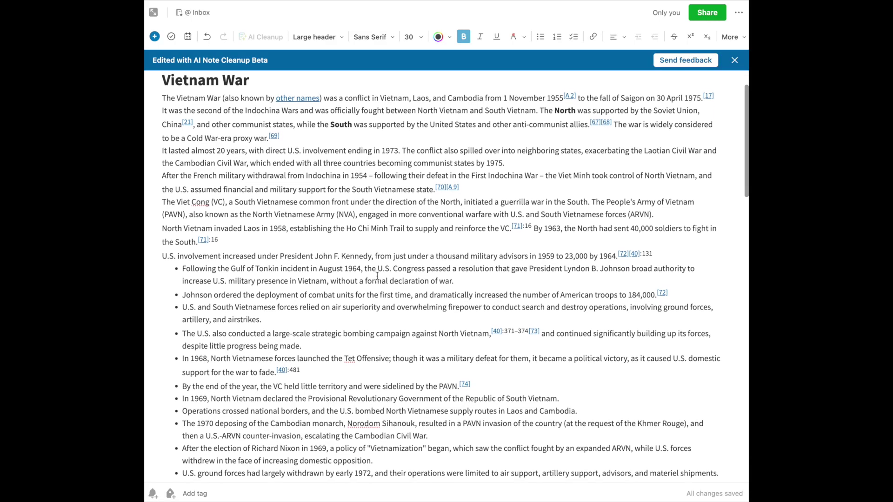
pyautogui.scroll(-3, 377, 276)
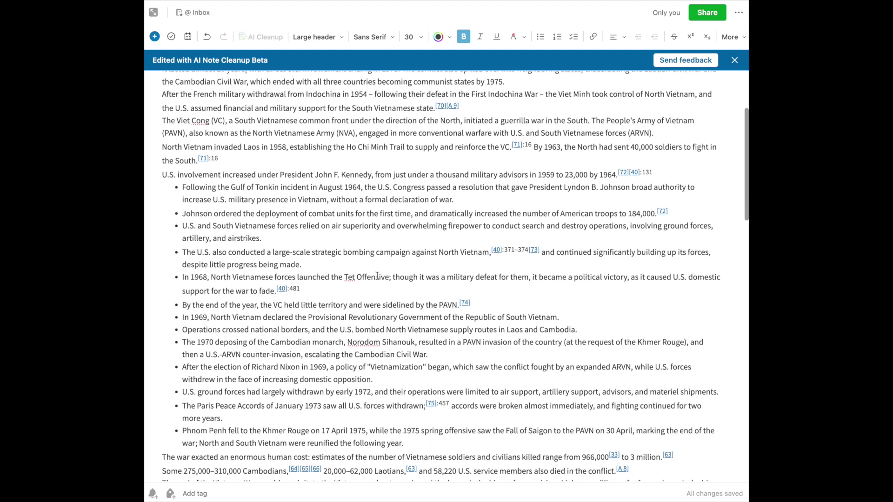
pyautogui.scroll(10, 325, 276)
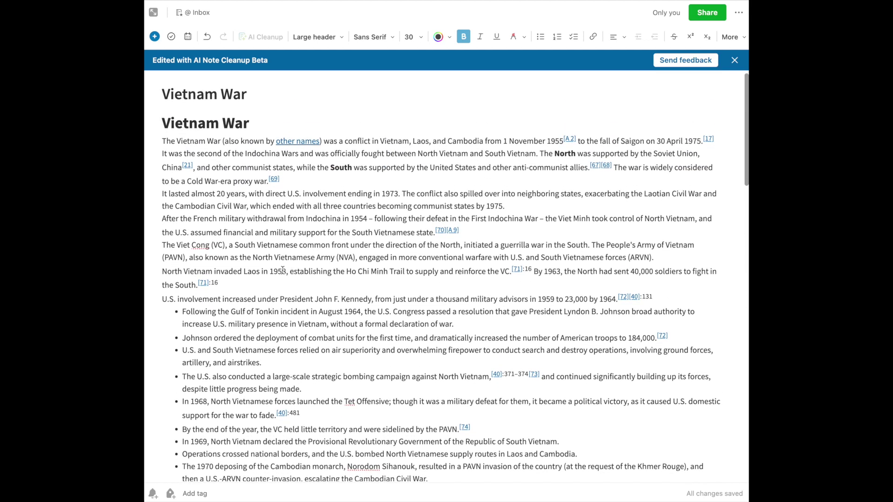
pyautogui.scroll(-1, 257, 293)
pyautogui.scroll(-7, 257, 293)
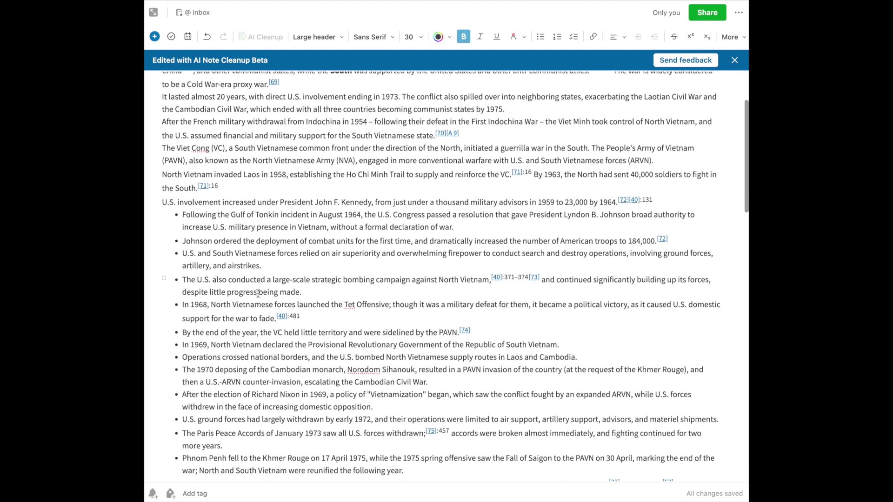
pyautogui.scroll(-4, 258, 292)
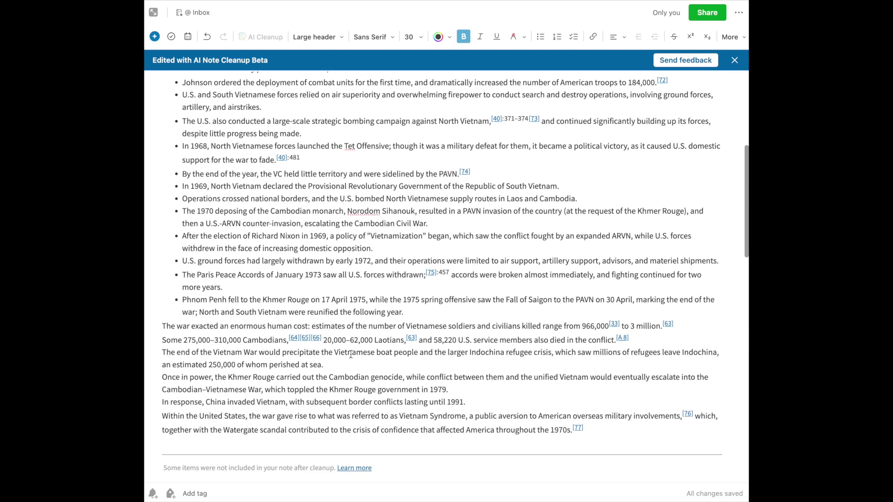
pyautogui.scroll(-3, 339, 359)
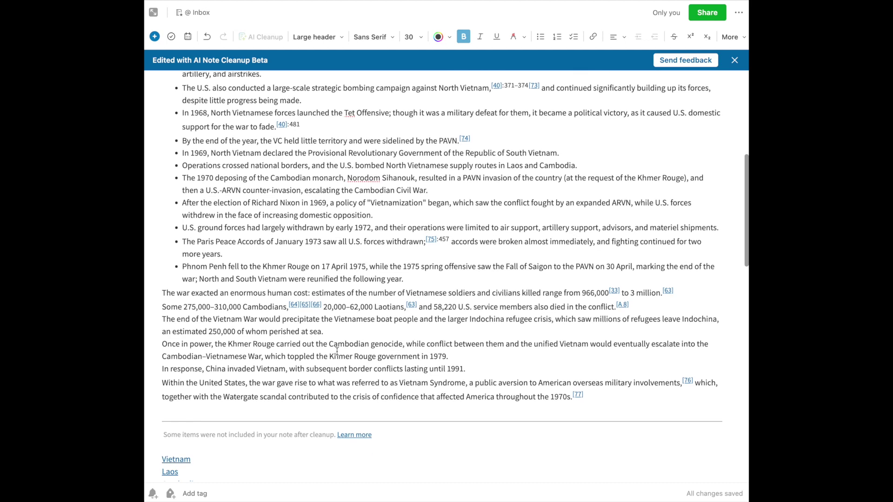
pyautogui.scroll(13, 337, 349)
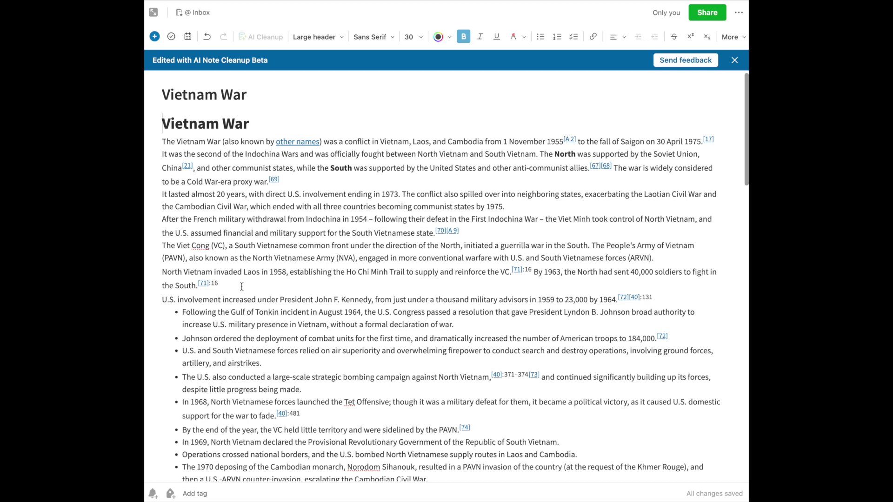
# Insert blank lines after 'proxy war.[69]' and after 'the South.[71]:16' in the Vietnam War note
pyautogui.click(306, 179)
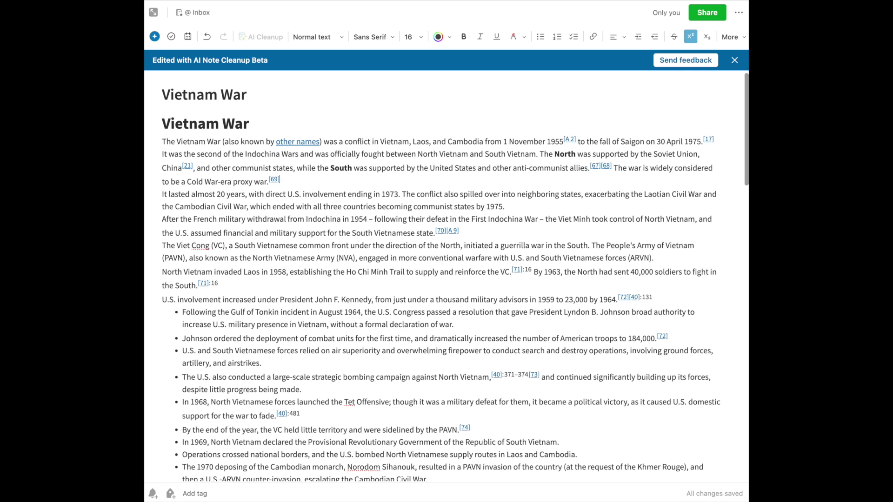
pyautogui.press('Return')
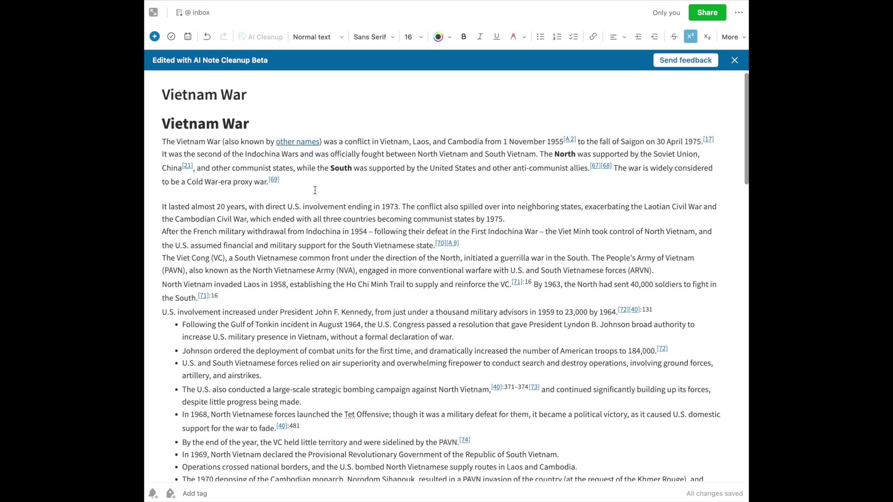
pyautogui.click(273, 295)
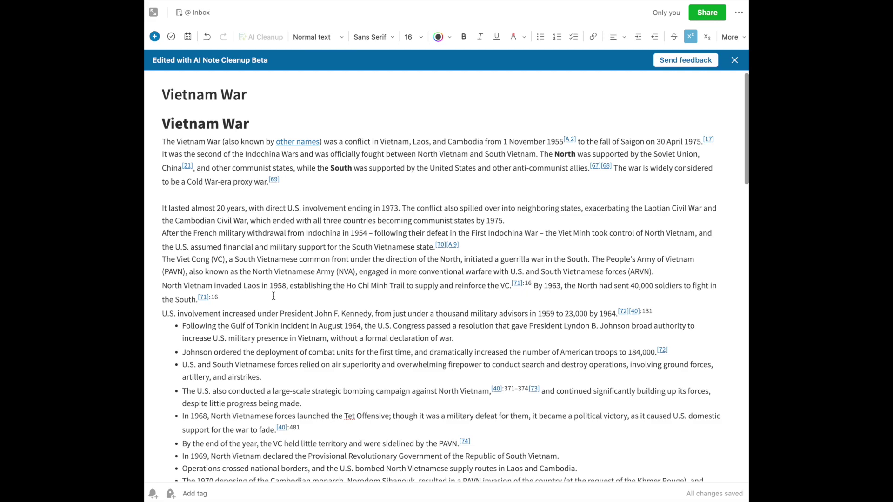
pyautogui.press('Return')
pyautogui.scroll(-10, 298, 282)
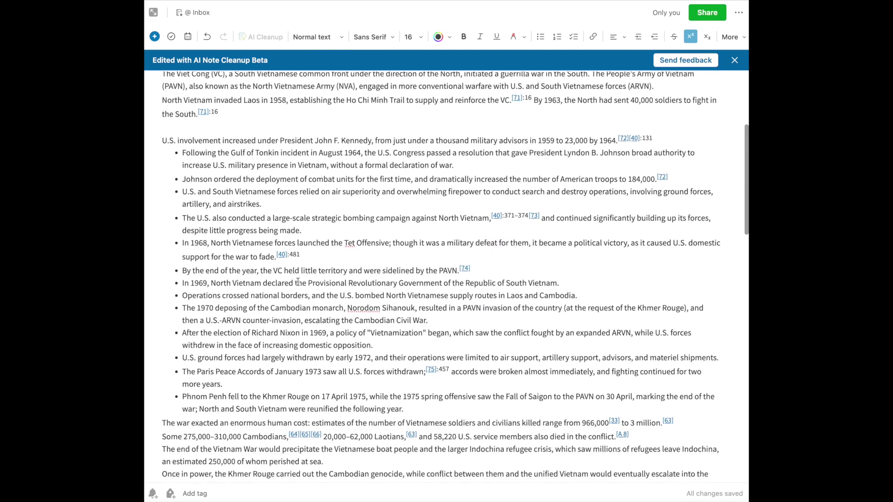
pyautogui.scroll(15, 298, 283)
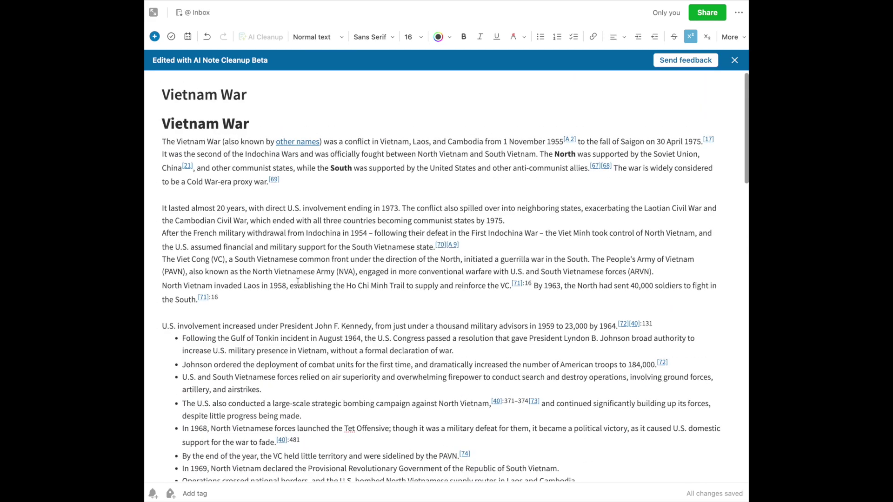